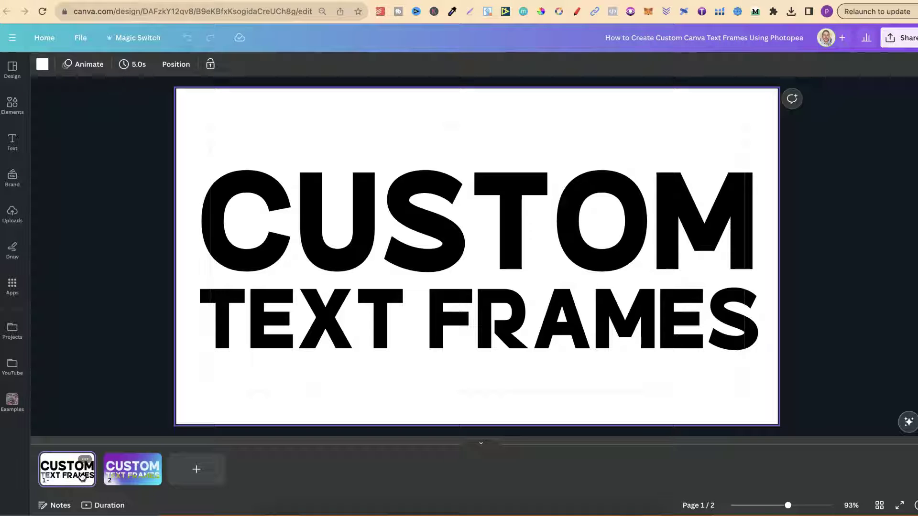
Check the finished example on page 2, nudge its text slightly, then return to page 1.
key("Right")
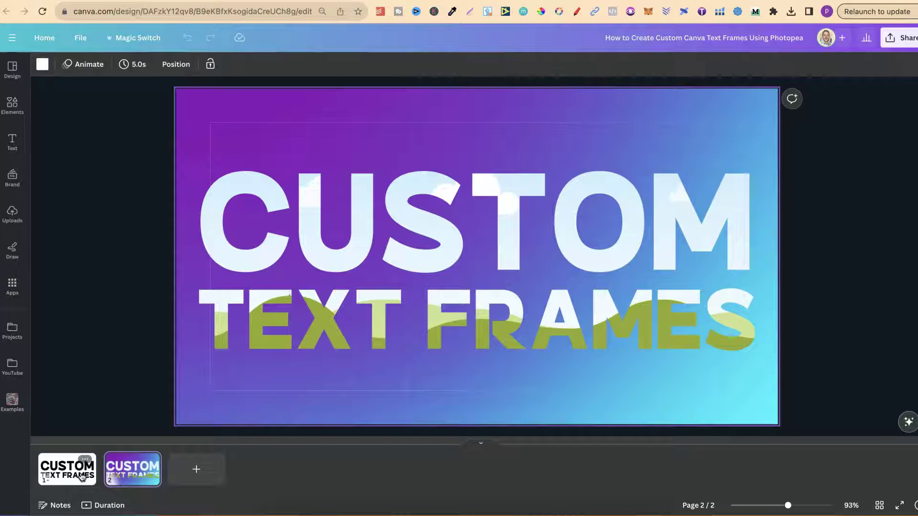
left_click(366, 357)
mouse_move(472, 303)
left_mouse_down()
mouse_move(478, 297)
mouse_move(440, 303)
mouse_move(475, 268)
mouse_move(474, 306)
left_mouse_up()
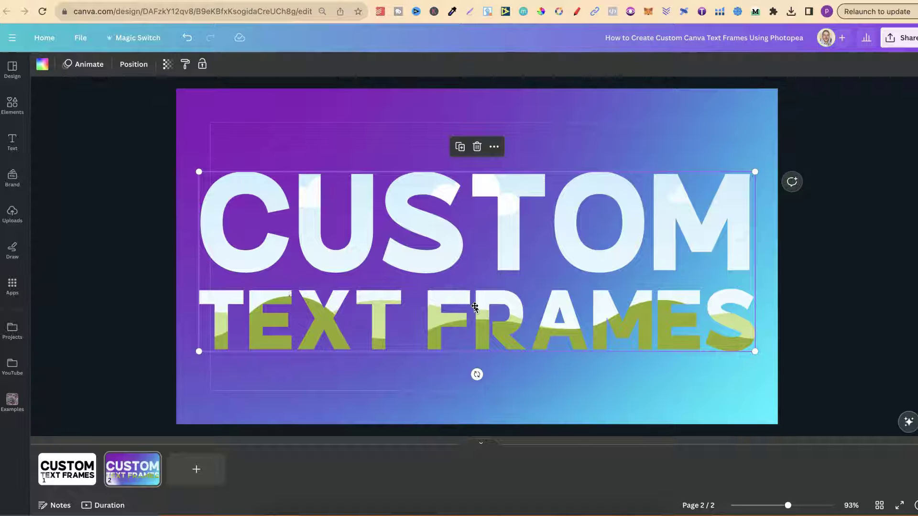
left_click(82, 472)
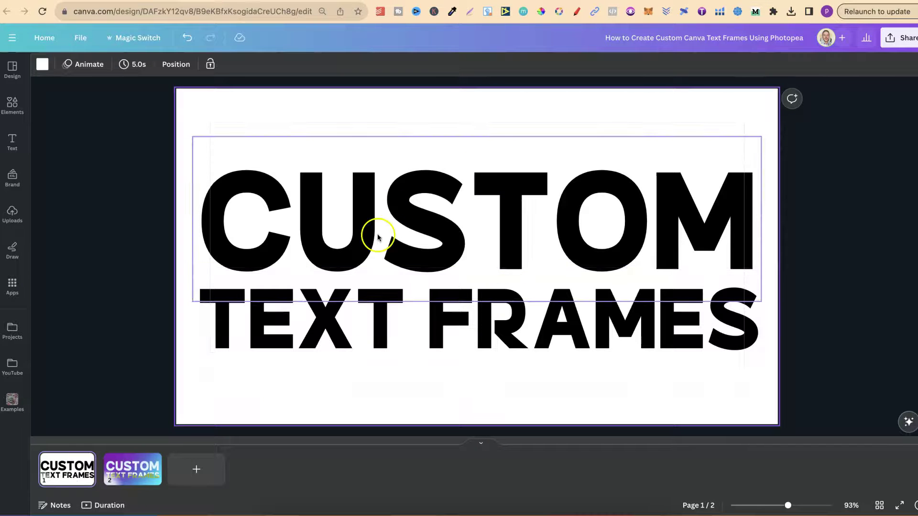
left_click(511, 410)
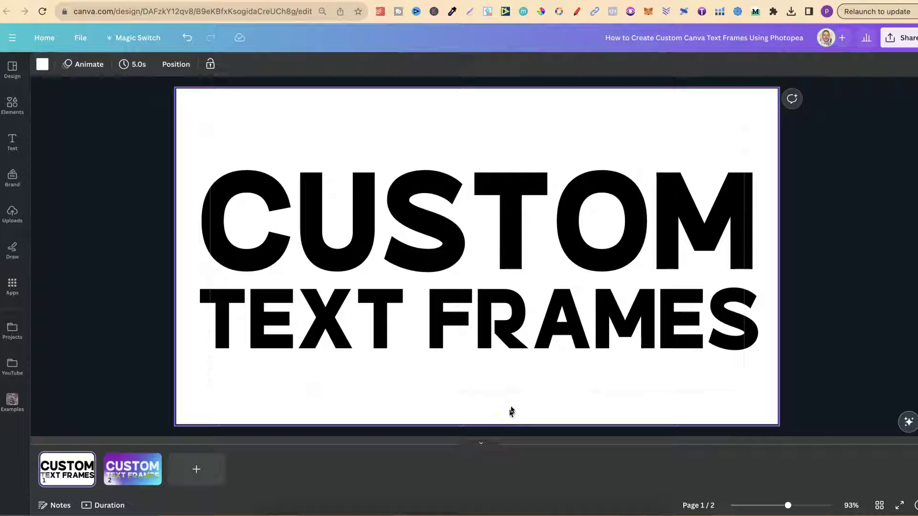
Download only page 1 as an SVG file with a transparent background.
left_click(899, 41)
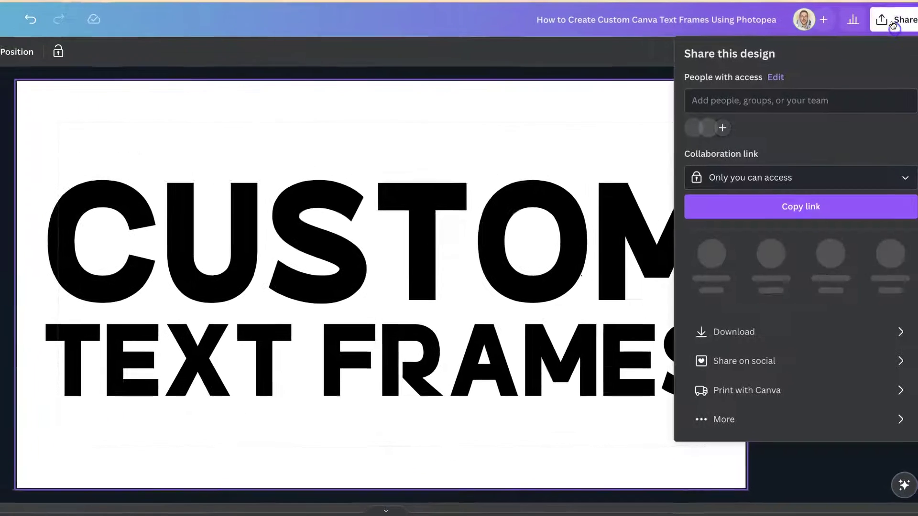
left_click(776, 332)
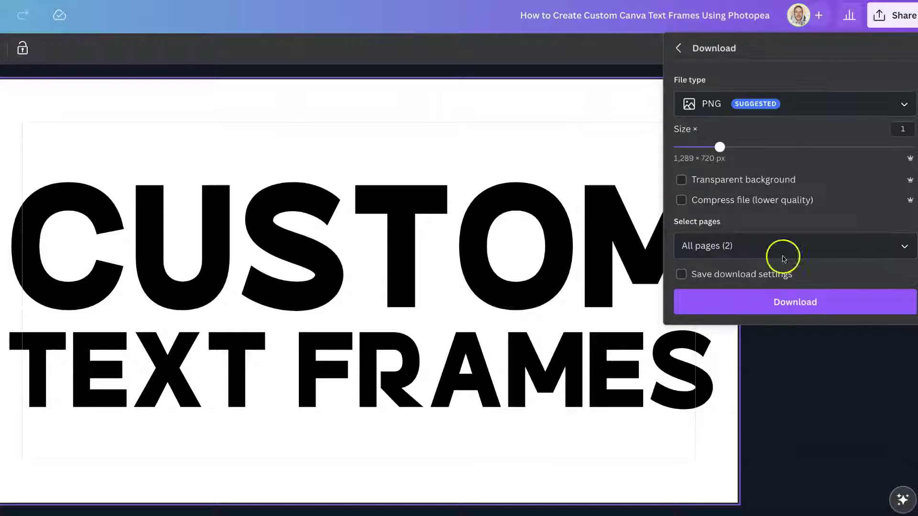
left_click(757, 95)
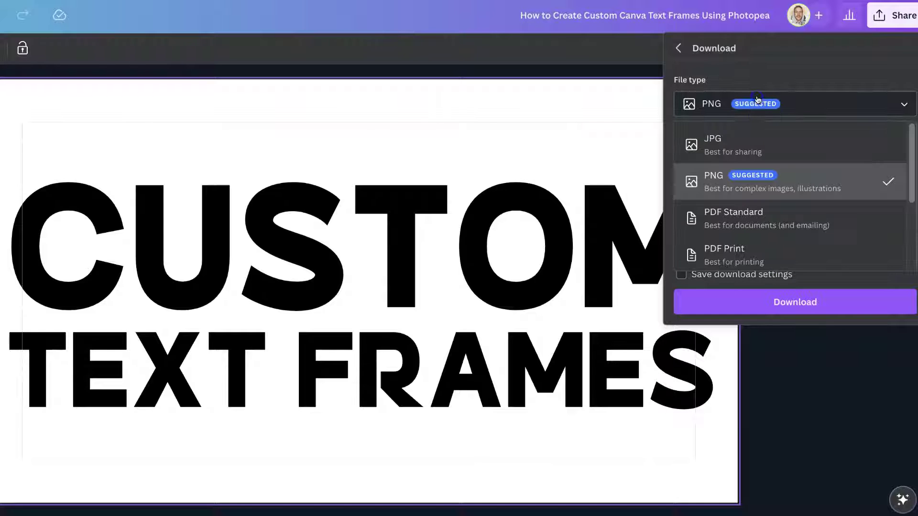
scroll(748, 217, "down", 2)
left_click(741, 210)
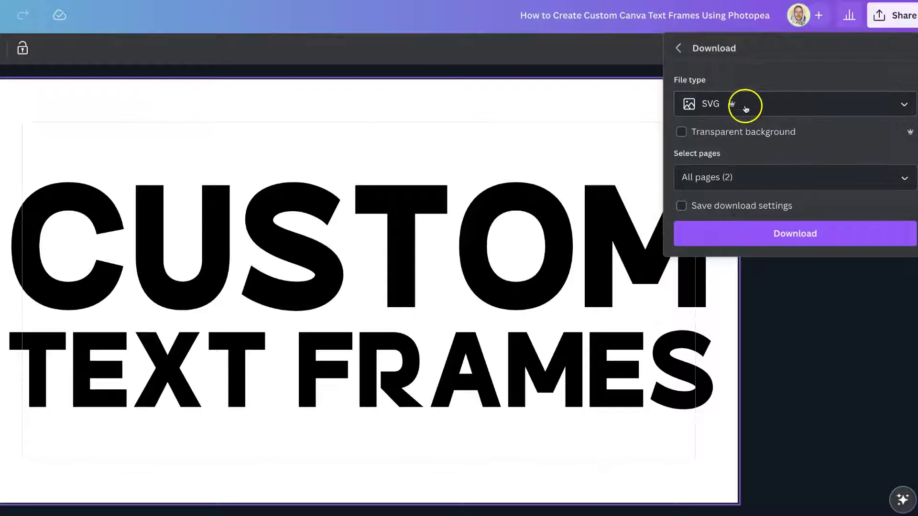
left_click(779, 136)
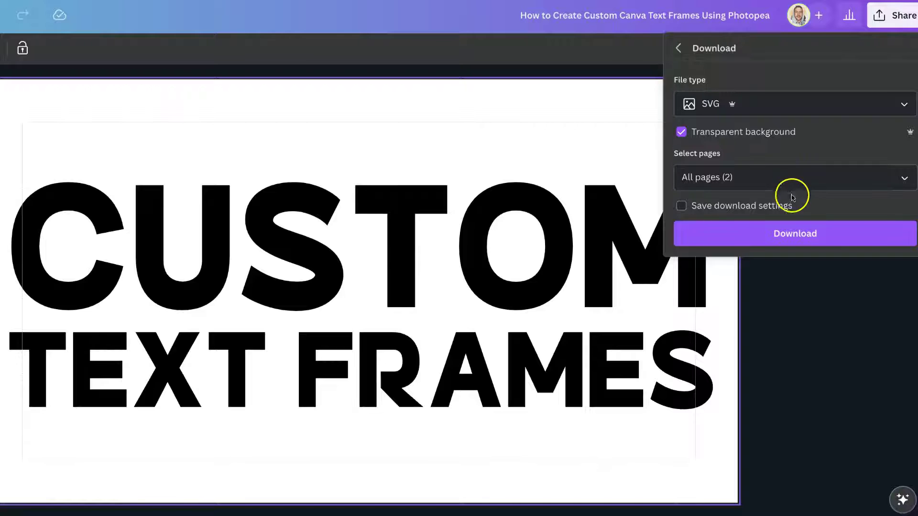
left_click(793, 180)
left_click(904, 214)
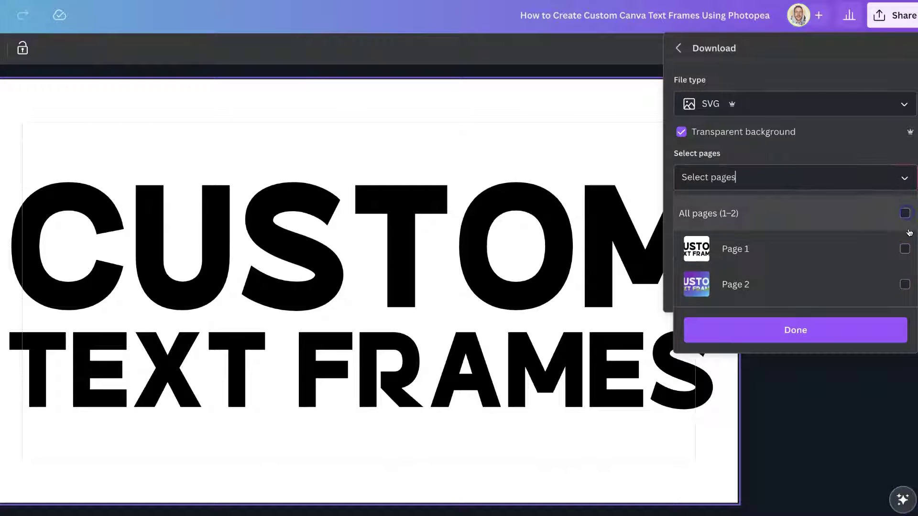
left_click(905, 248)
left_click(839, 334)
left_click(796, 235)
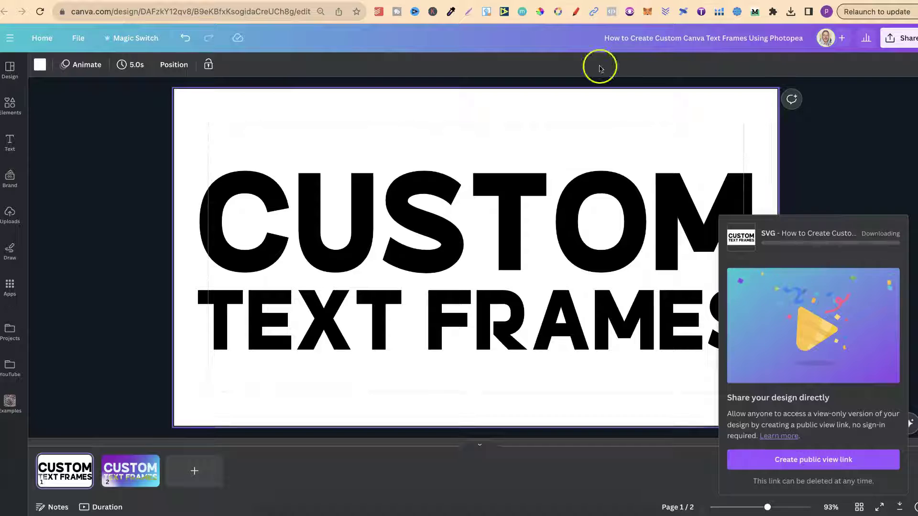
Drag the newest downloaded SVG from Chrome's download list into Photopea to open it.
left_click(384, 1)
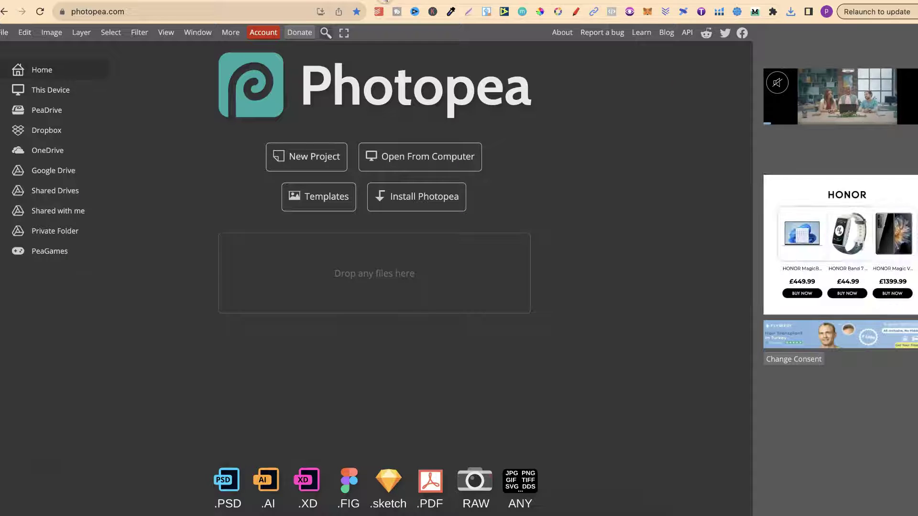
left_click(790, 14)
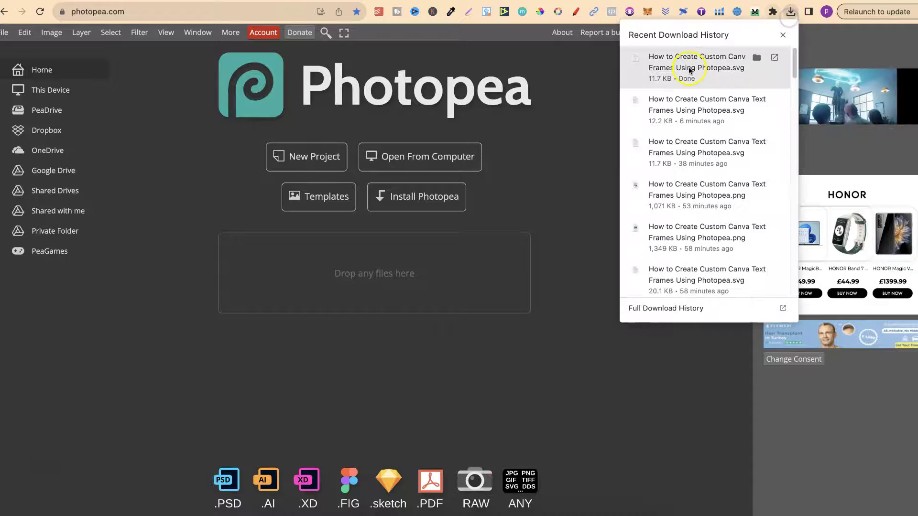
left_click_drag(697, 72, 361, 280)
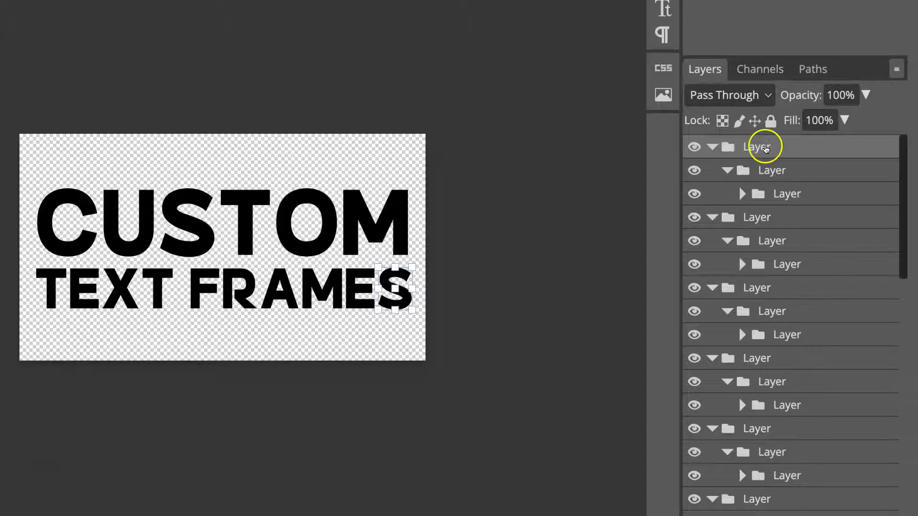
Repeatedly Merge Down the top layer until all CUSTOM TEXT FRAMES letter groups form one layer.
right_click(765, 148)
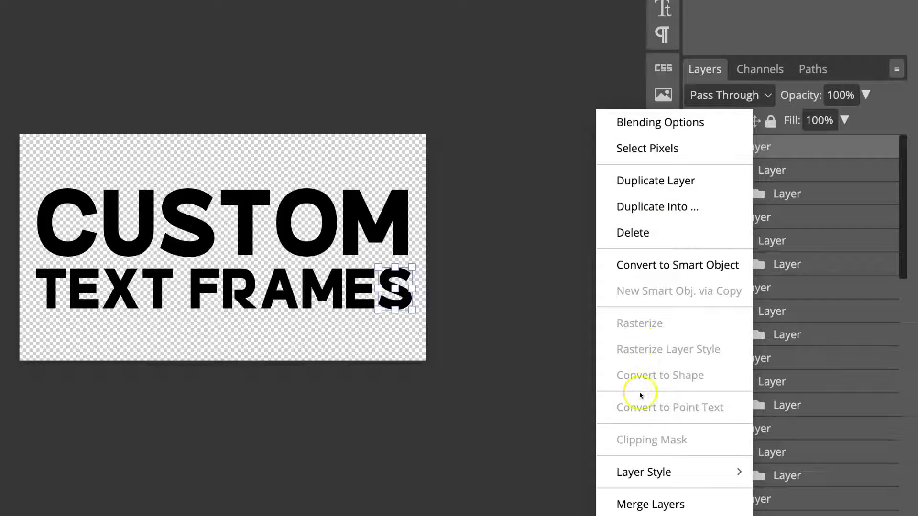
left_click(645, 505)
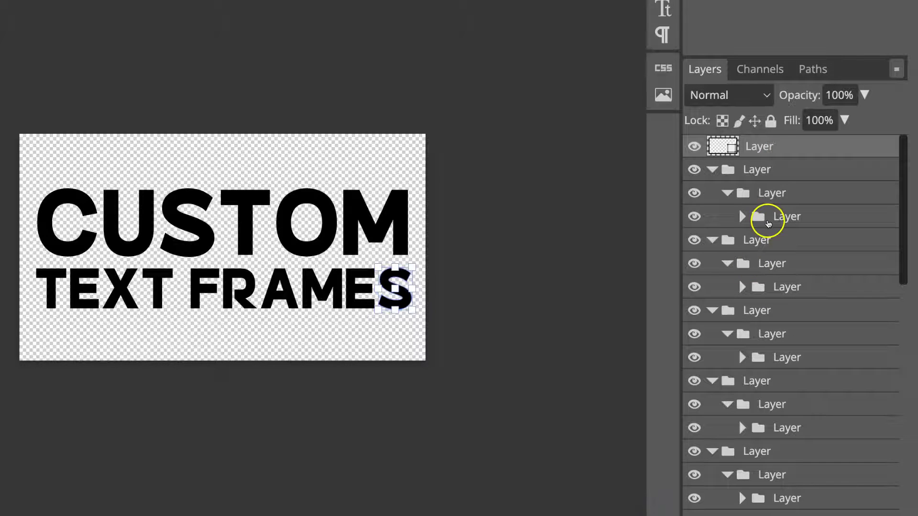
right_click(763, 144)
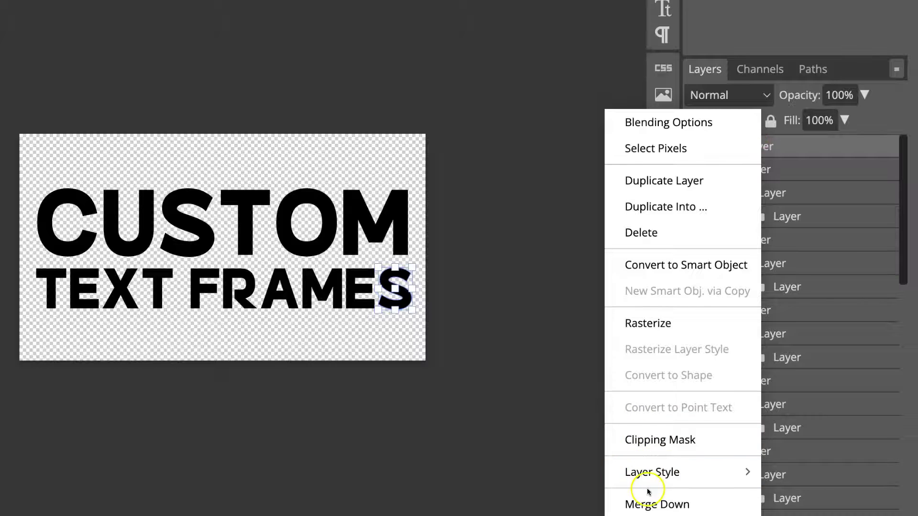
left_click(641, 499)
left_click(769, 154)
right_click(768, 154)
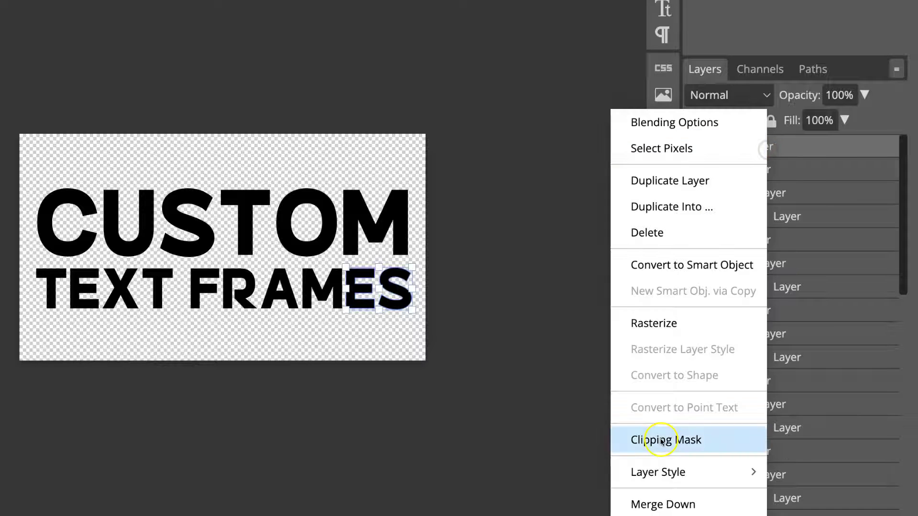
left_click(651, 503)
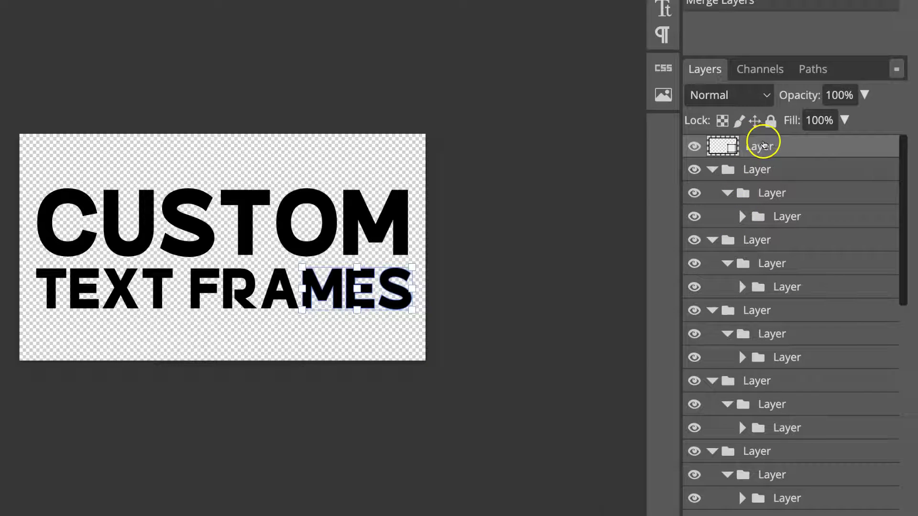
right_click(763, 144)
left_click(651, 500)
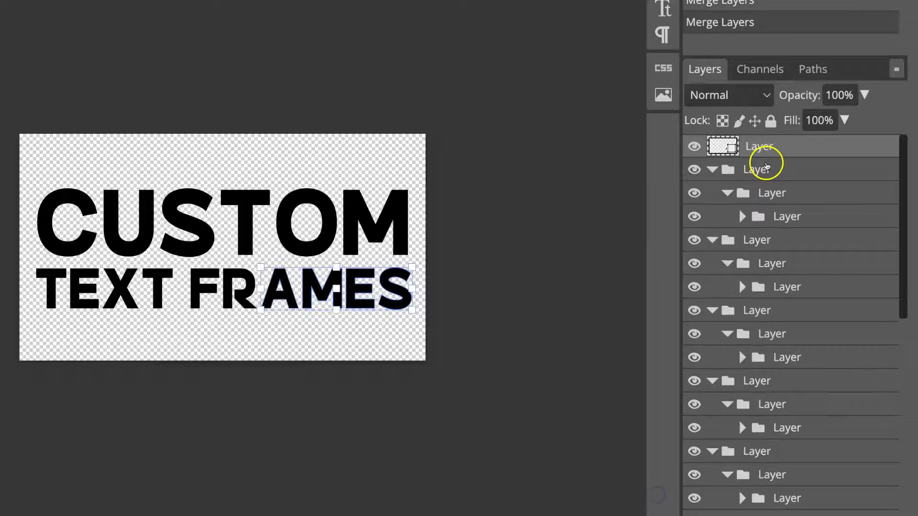
right_click(744, 154)
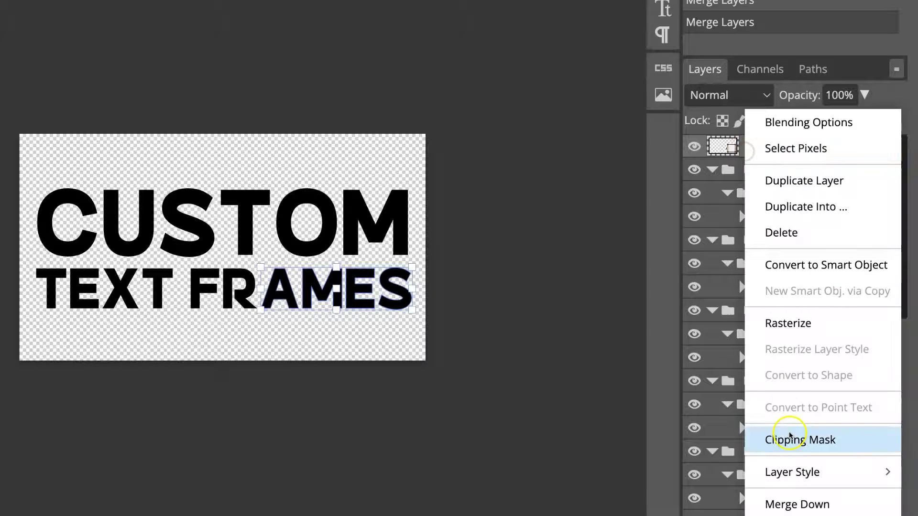
left_click(781, 502)
right_click(745, 146)
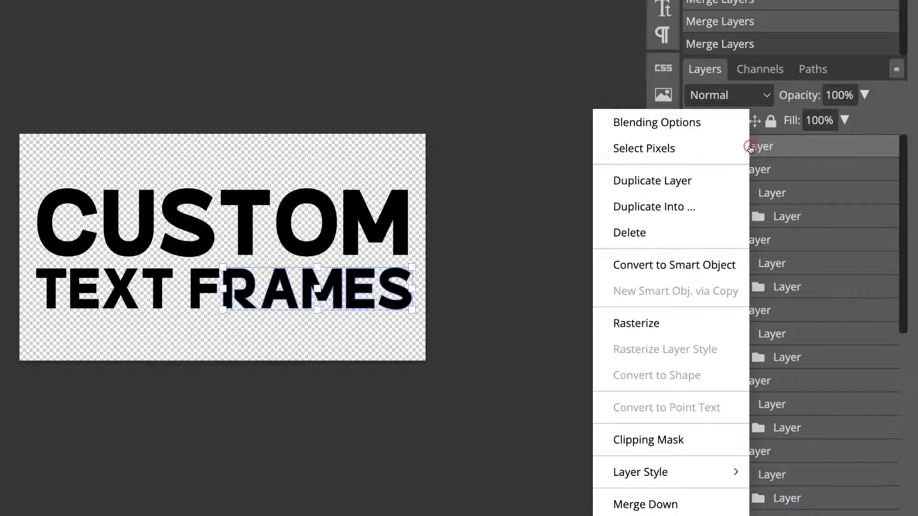
left_click(640, 498)
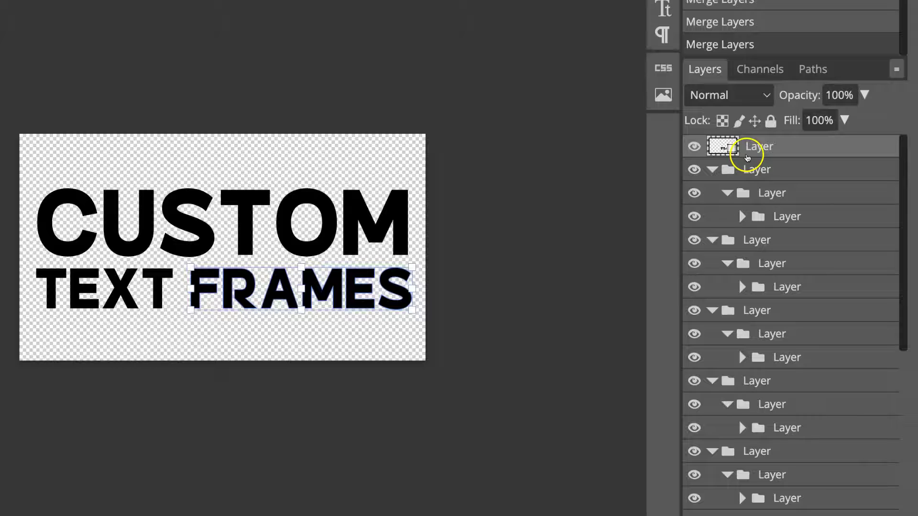
right_click(747, 156)
left_click(795, 502)
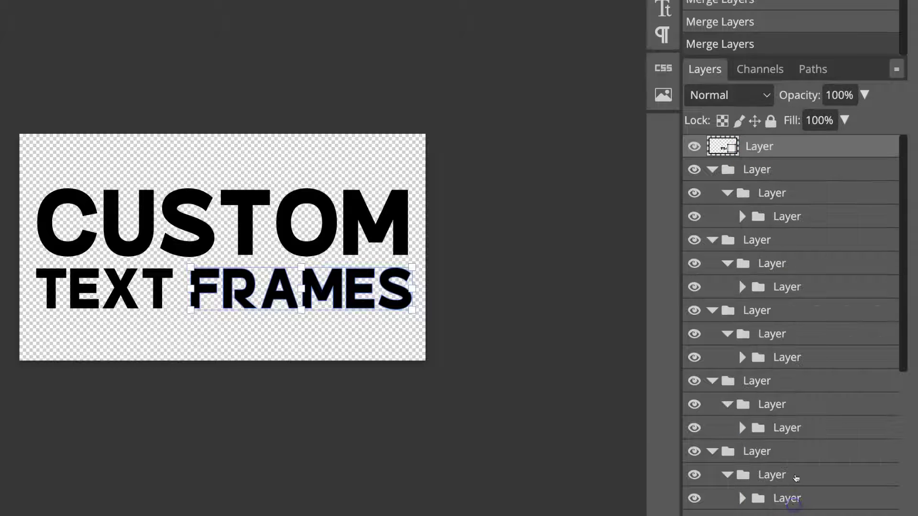
right_click(750, 149)
left_click(641, 498)
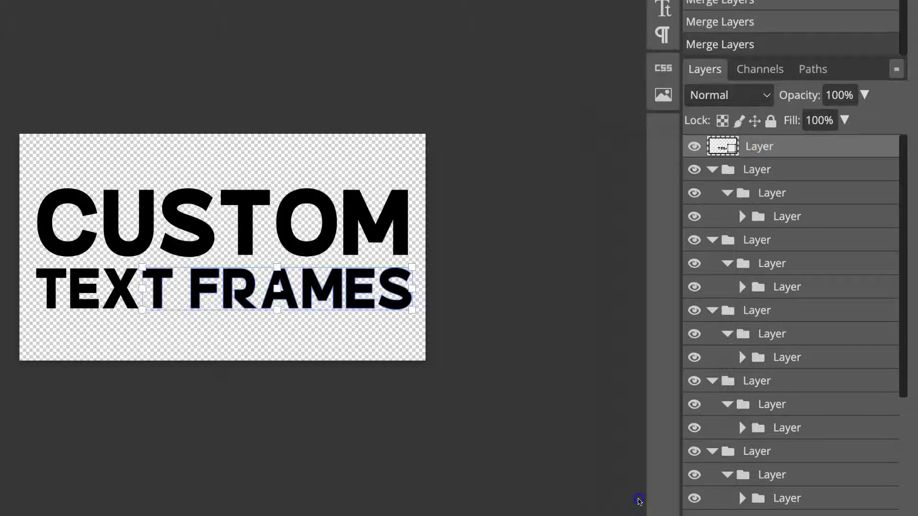
right_click(754, 148)
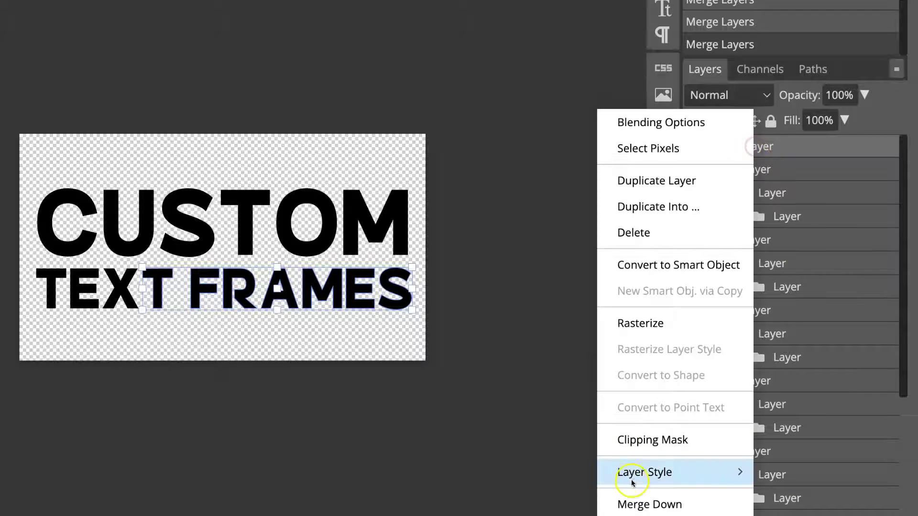
left_click(631, 502)
right_click(755, 145)
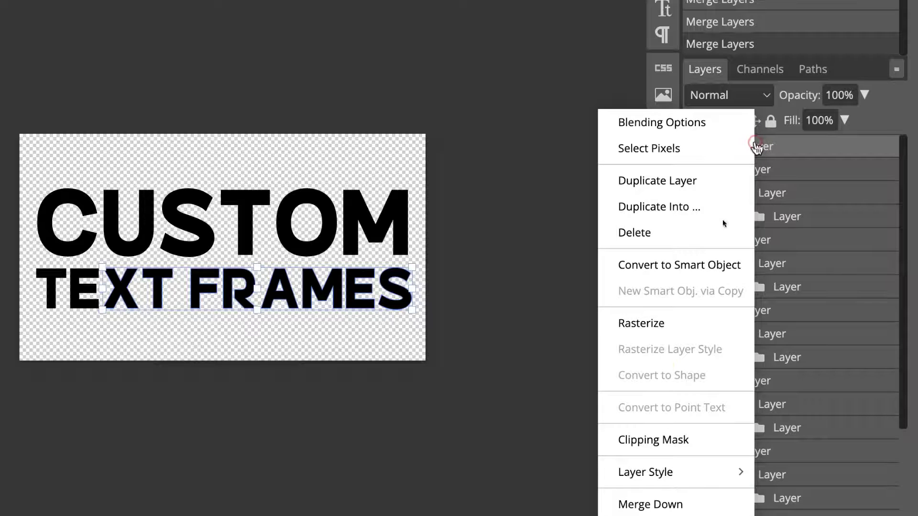
left_click(641, 502)
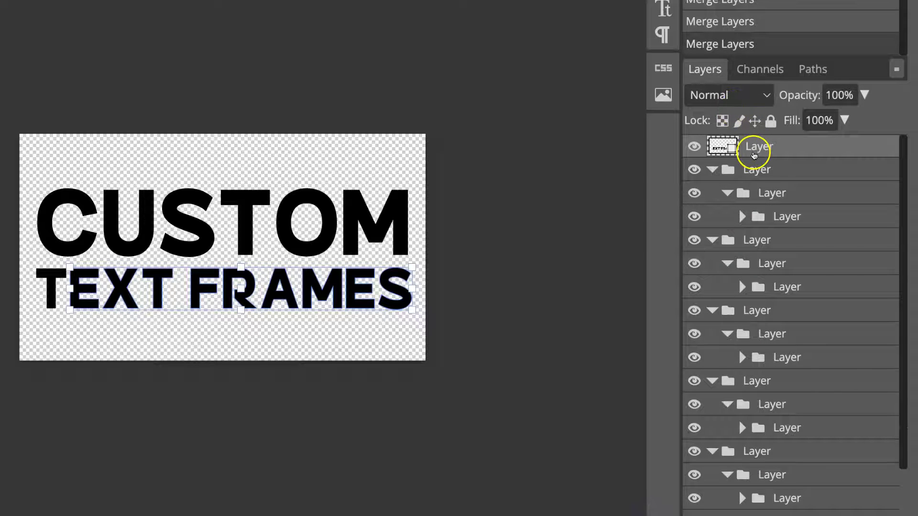
right_click(754, 155)
left_click(628, 502)
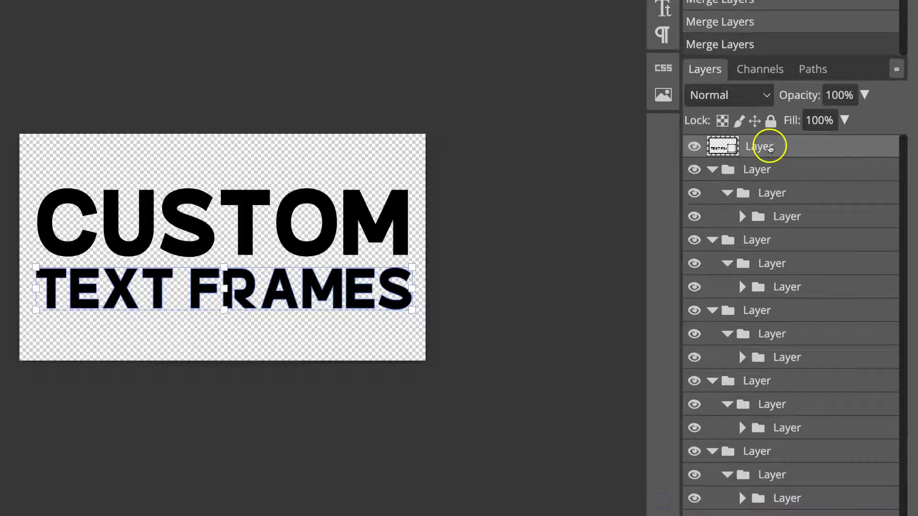
right_click(768, 146)
left_click(647, 502)
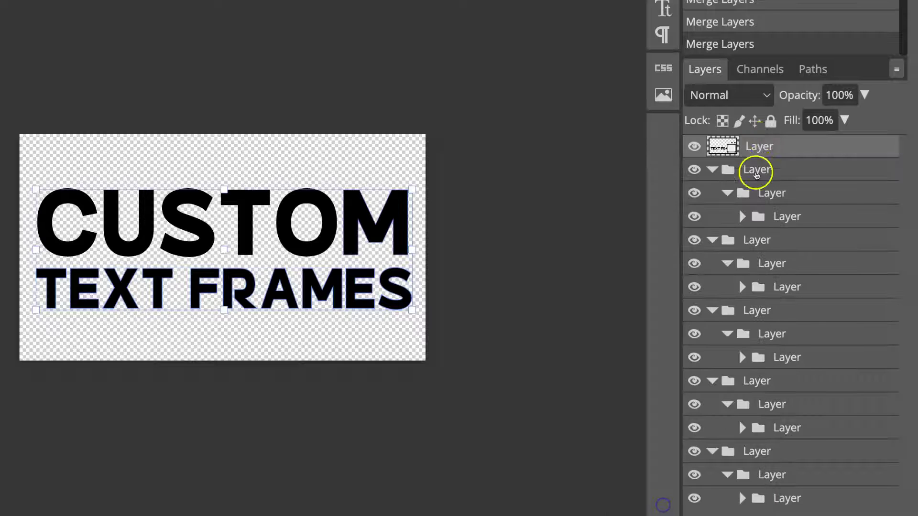
right_click(749, 148)
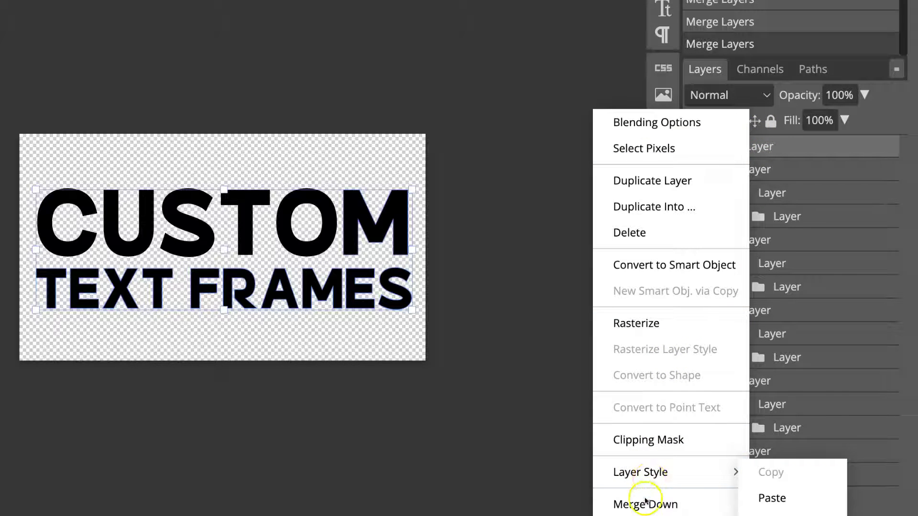
left_click(621, 503)
right_click(760, 150)
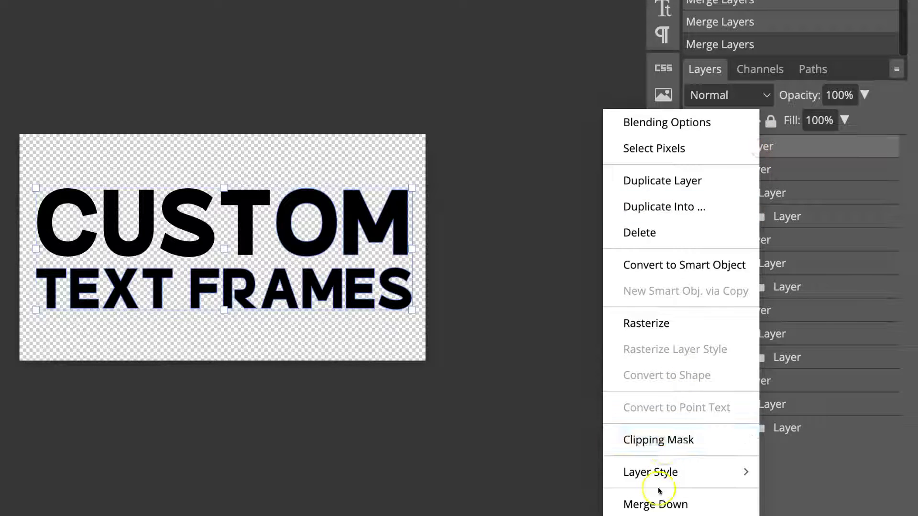
left_click(643, 502)
right_click(762, 163)
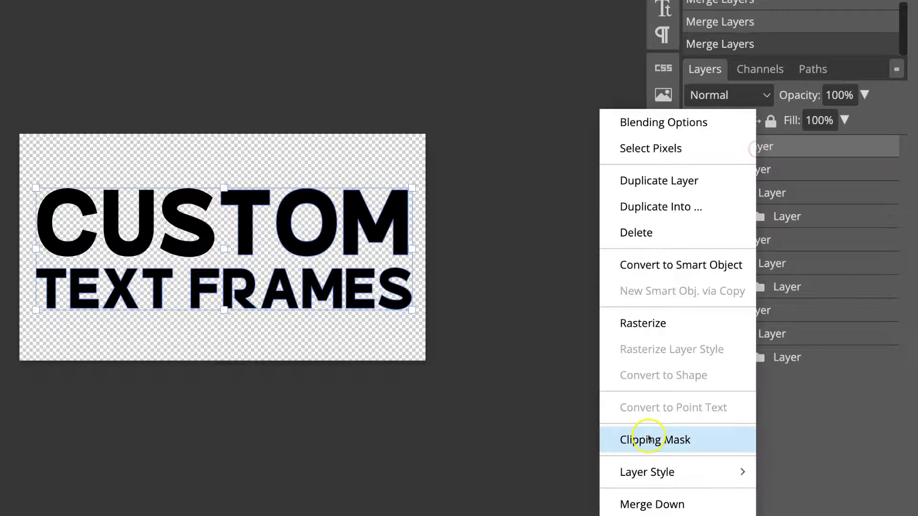
left_click(631, 501)
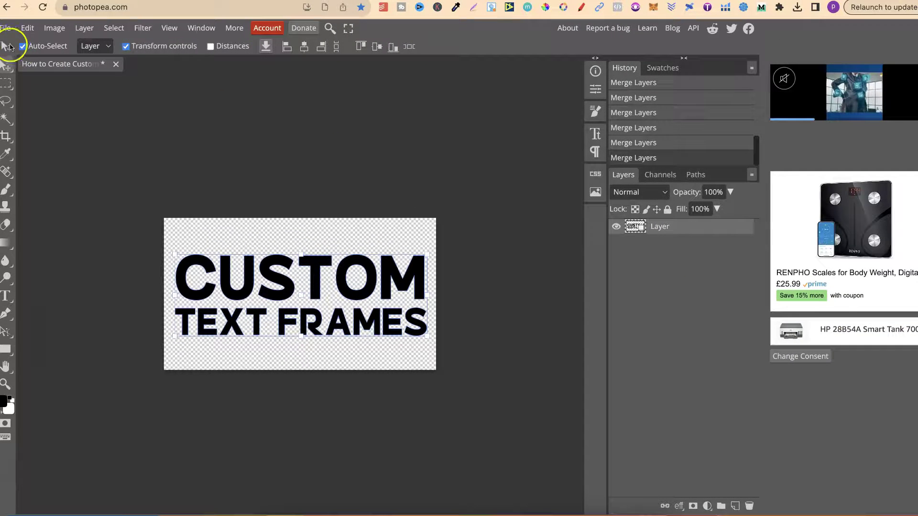
Open the bokeh photo PNG from Downloads and end on its document tab.
left_click(6, 28)
left_click(22, 61)
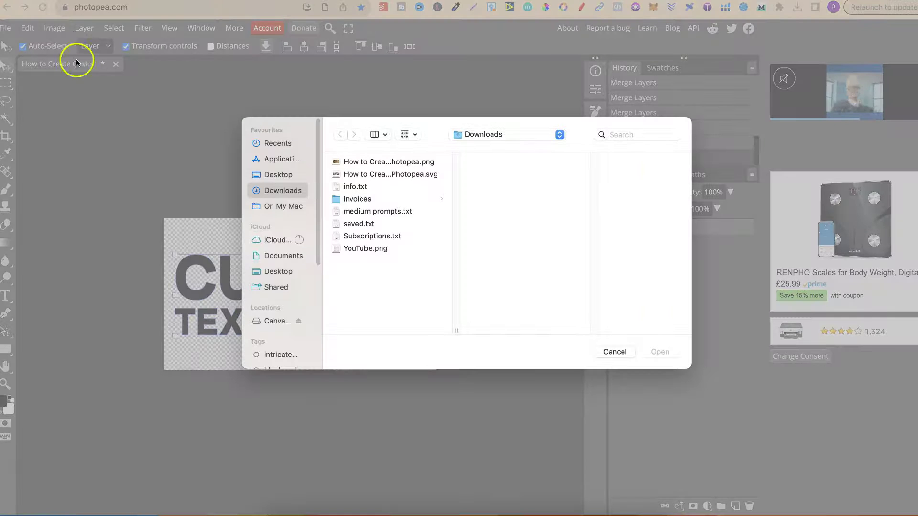
left_click(359, 163)
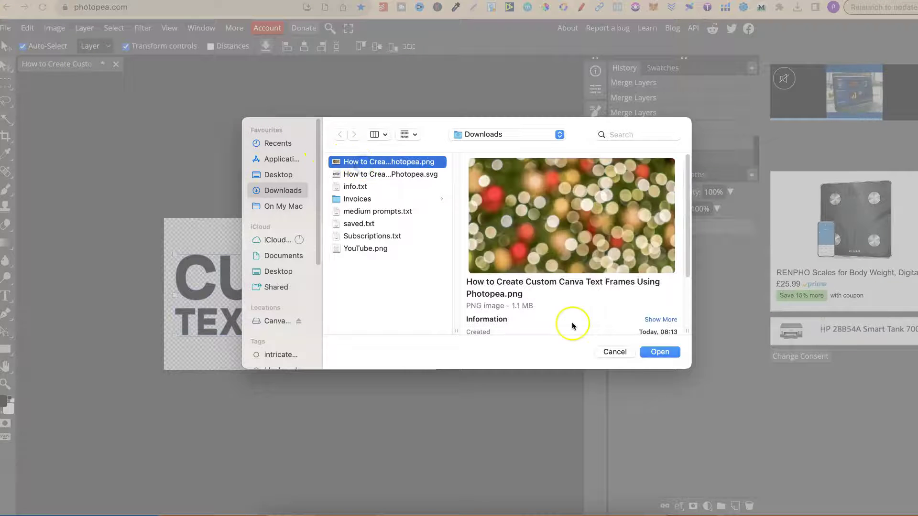
left_click(654, 352)
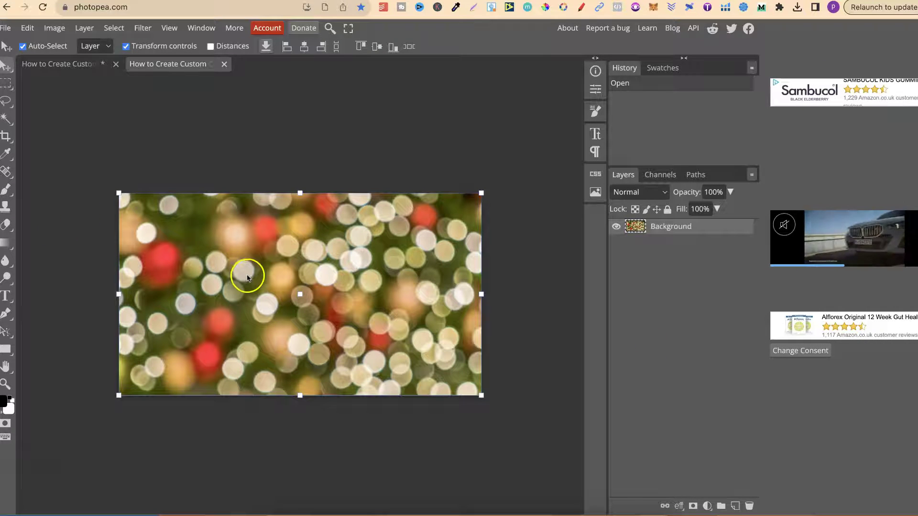
left_click(61, 65)
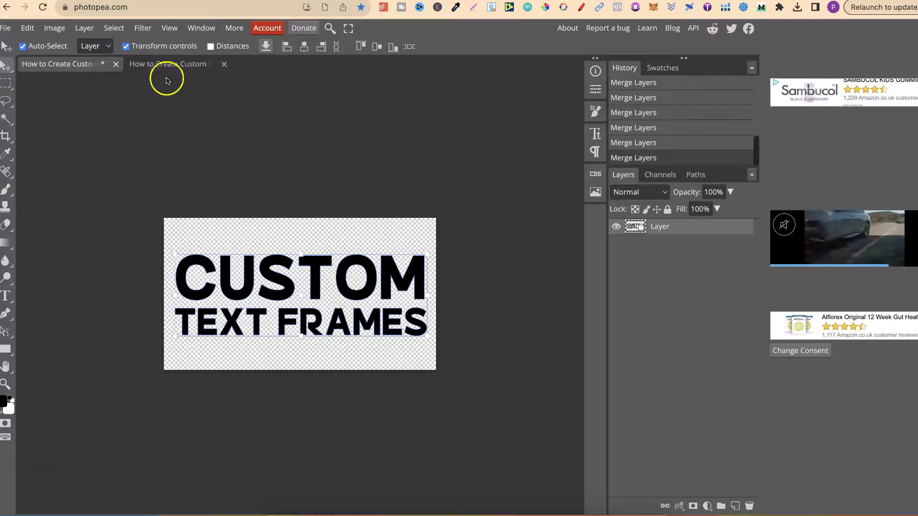
left_click(156, 64)
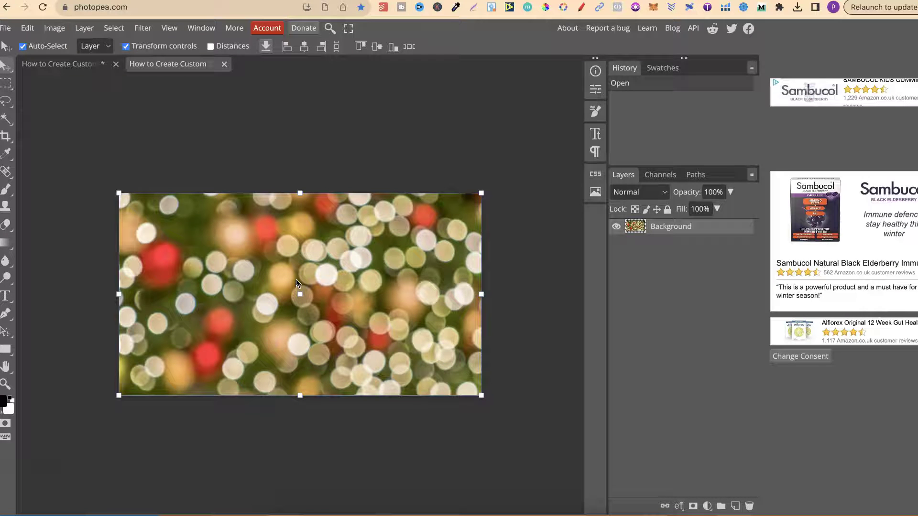
Move the bokeh photo into the text document over the canvas and make it a clipping mask.
left_click_drag(281, 273, 104, 68)
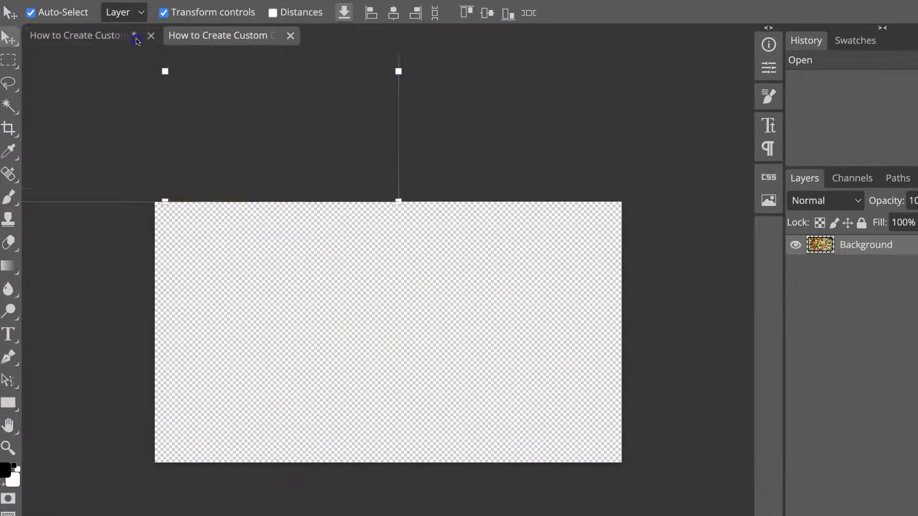
left_click_drag(137, 40, 106, 47)
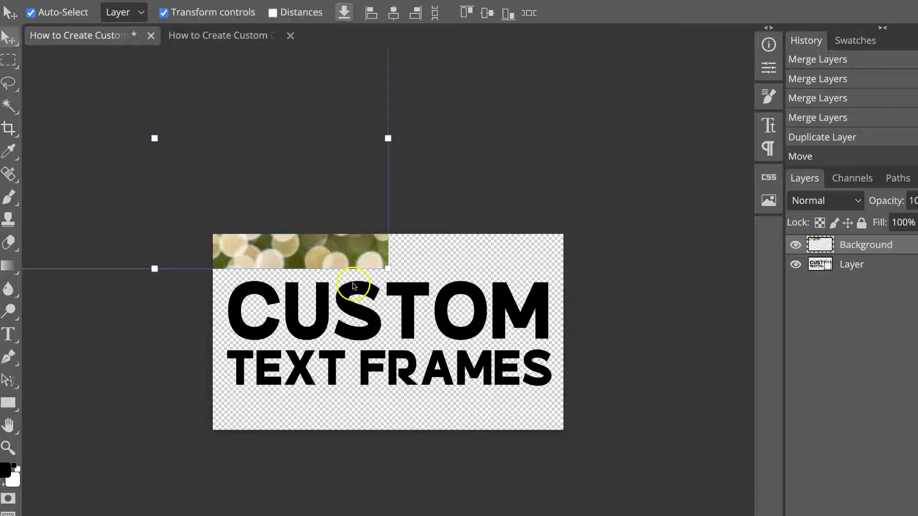
left_click_drag(347, 243, 550, 439)
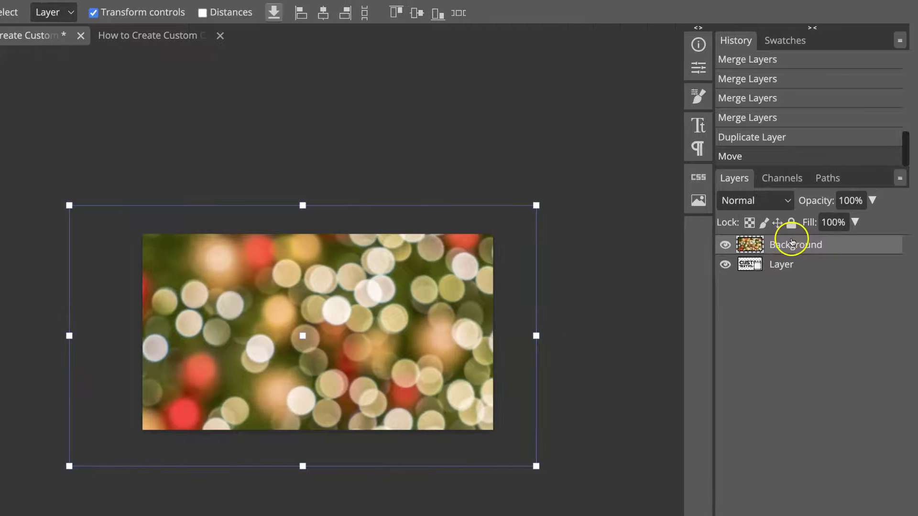
right_click(798, 252)
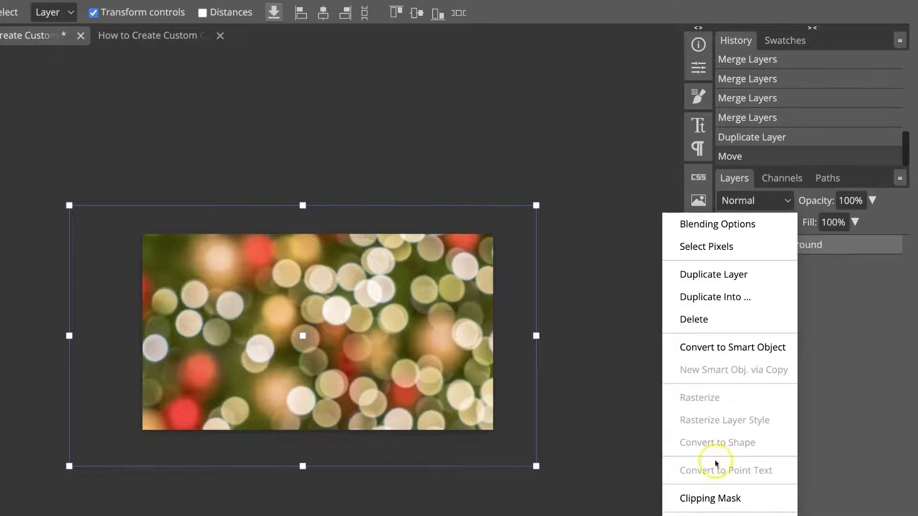
left_click(709, 497)
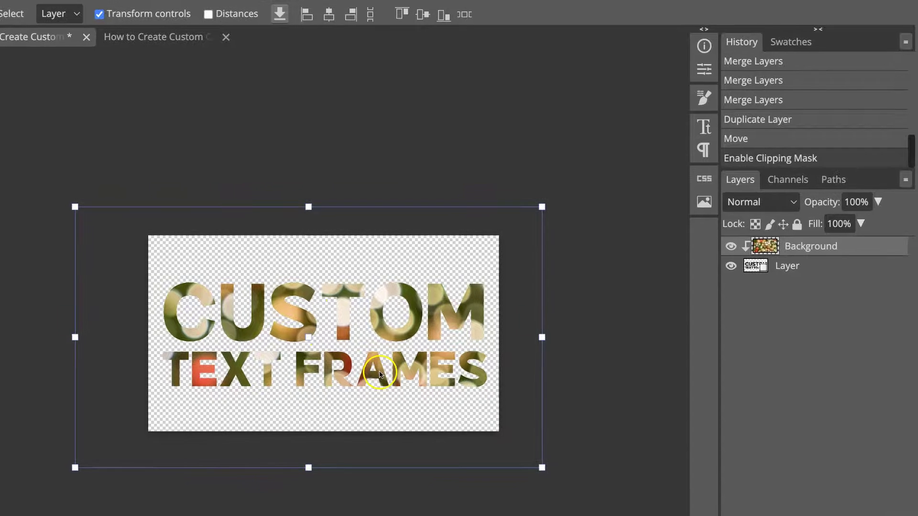
Save the document as PSD named text.psd in the Downloads folder.
left_click(7, 6)
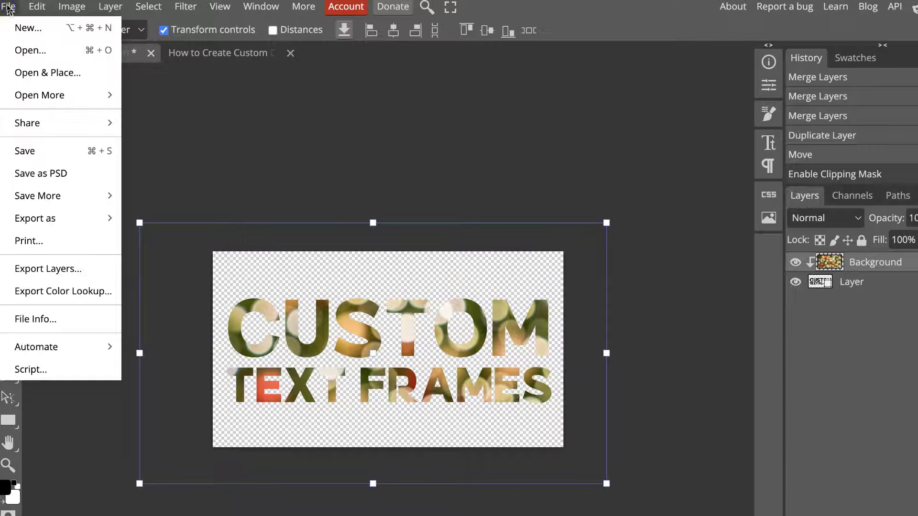
left_click(40, 173)
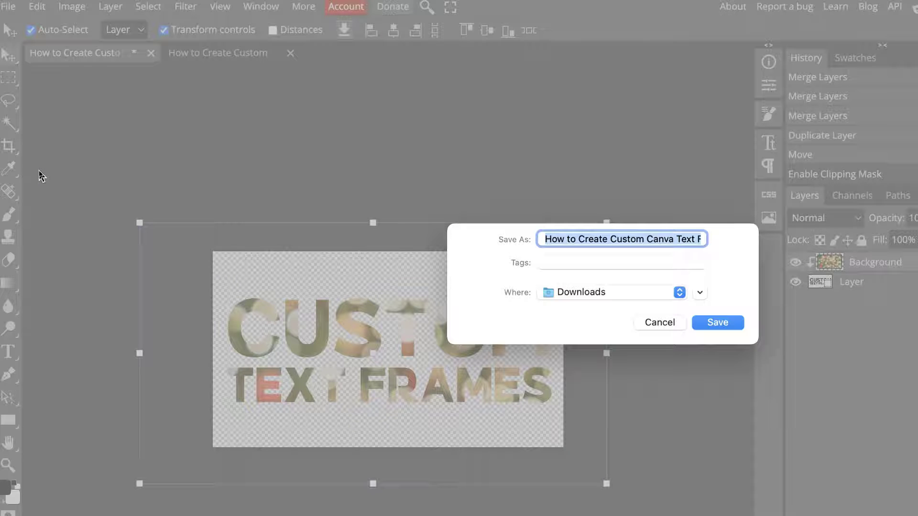
type("text.psd")
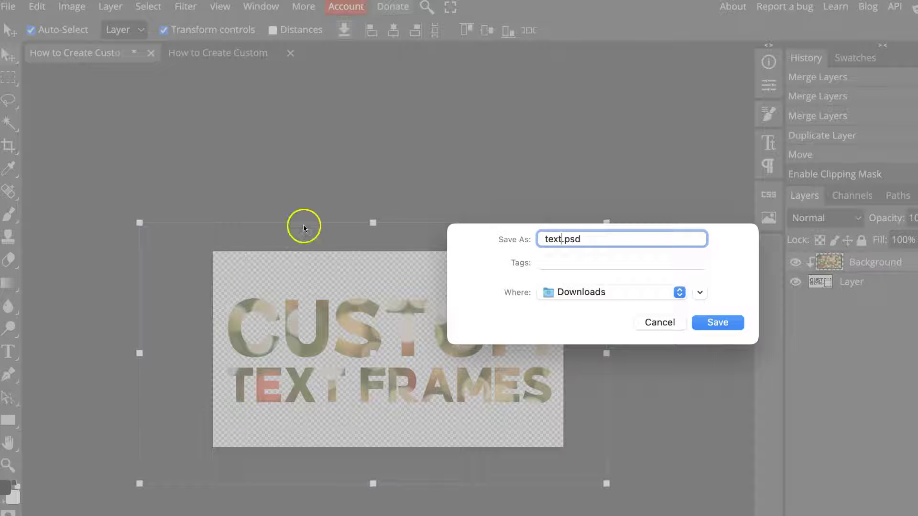
left_click(714, 325)
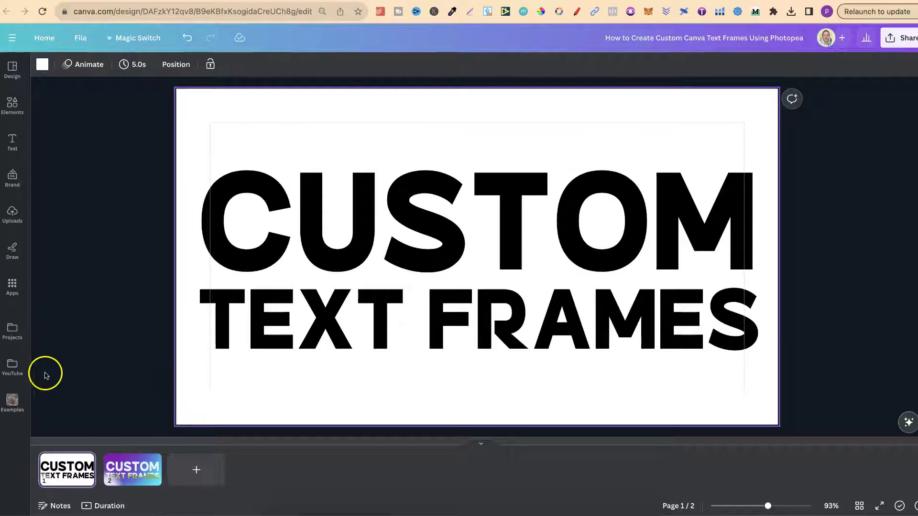
Upload text.psd from Finder's Downloads into Canva's YouTube folder, then add a blank page 3.
left_click(13, 366)
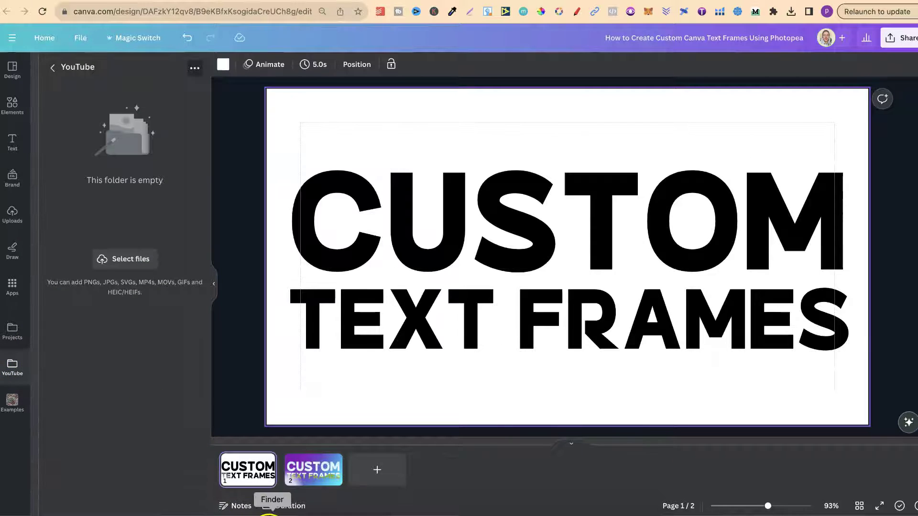
left_click(272, 512)
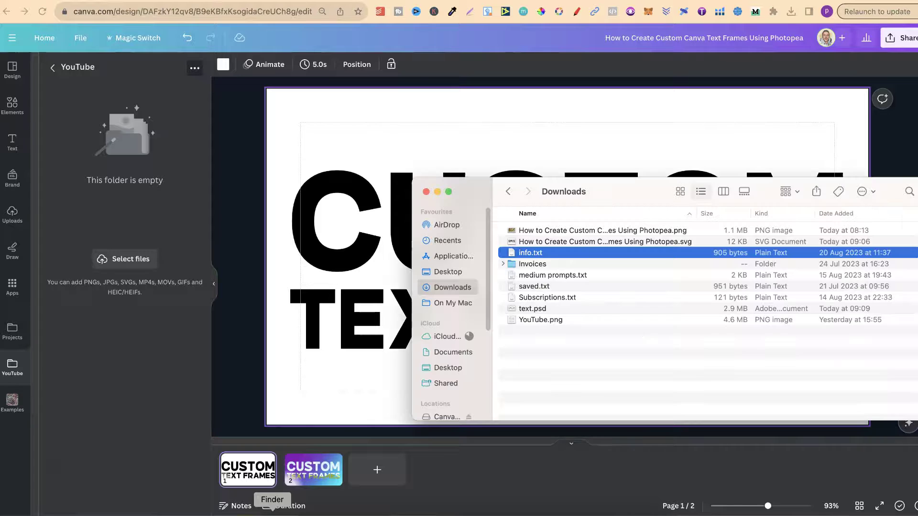
left_click(533, 309)
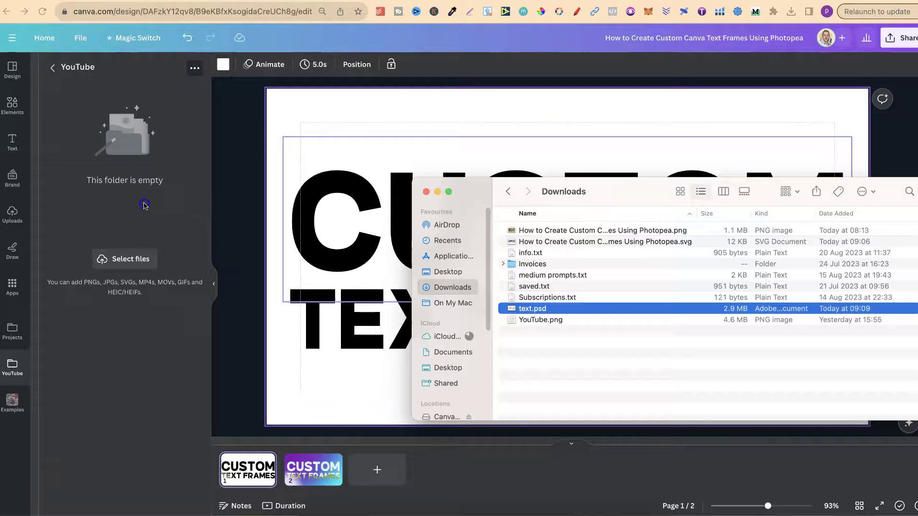
left_click_drag(608, 311, 150, 201)
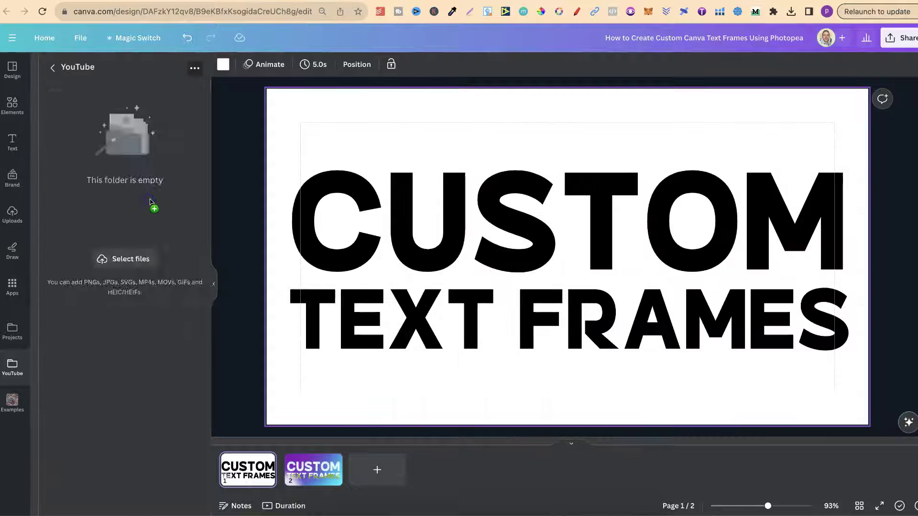
left_click(377, 470)
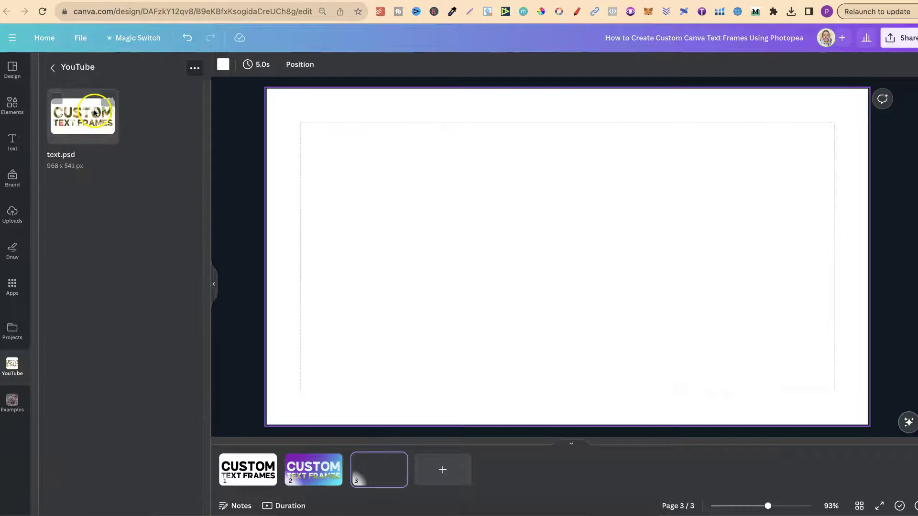
Place text.psd on page 3, detach its bokeh image and delete it, leaving an empty frame.
left_click(79, 117)
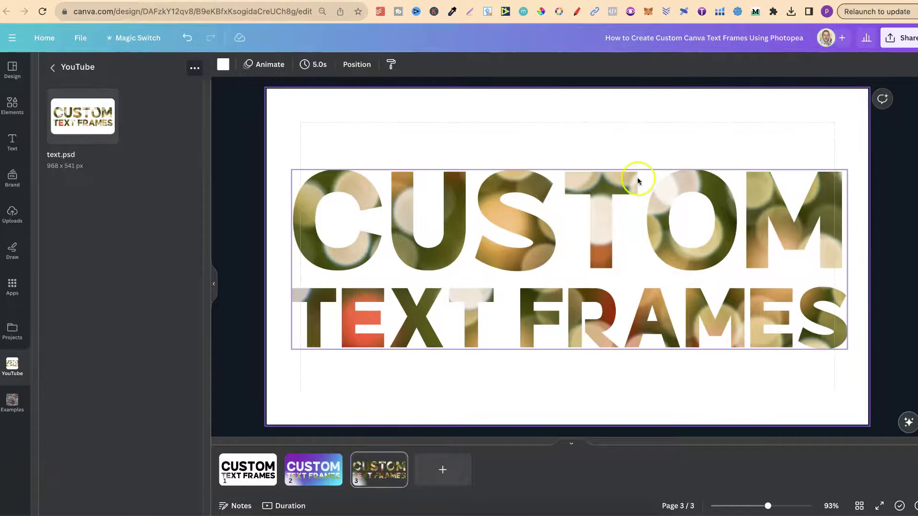
right_click(571, 237)
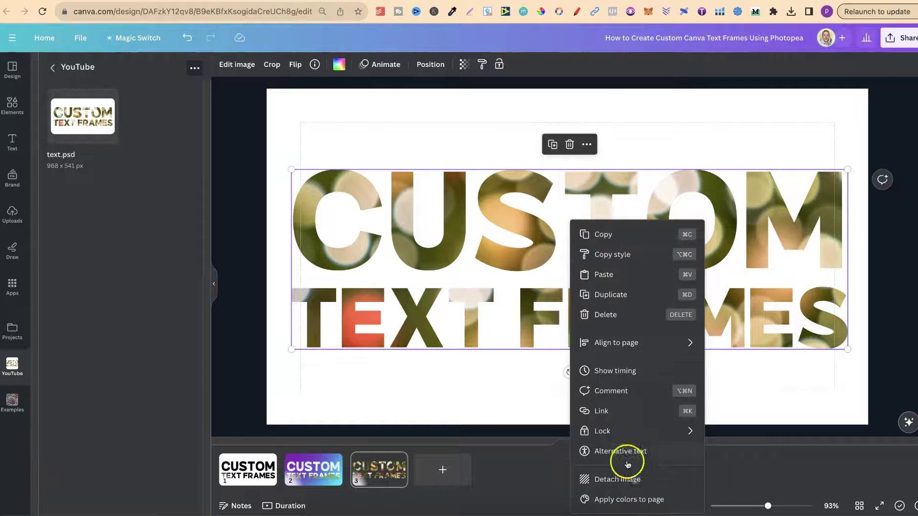
left_click(633, 484)
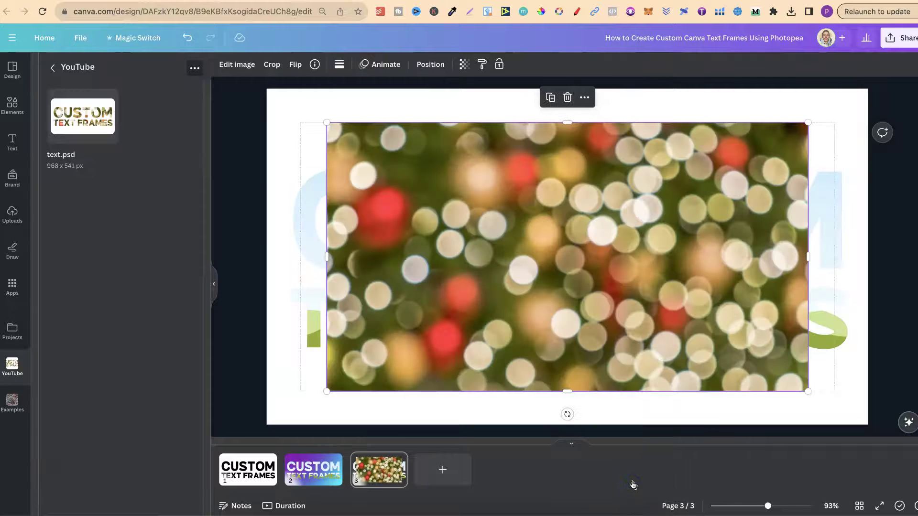
left_click(587, 286)
key("Delete")
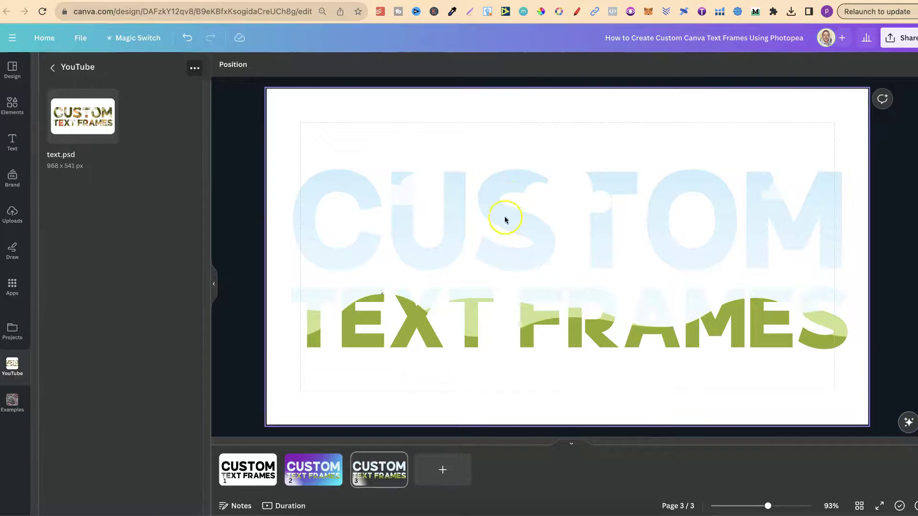
left_click(631, 257)
Set the page 3 background to purple and shift the text frame slightly up and right.
left_click(335, 138)
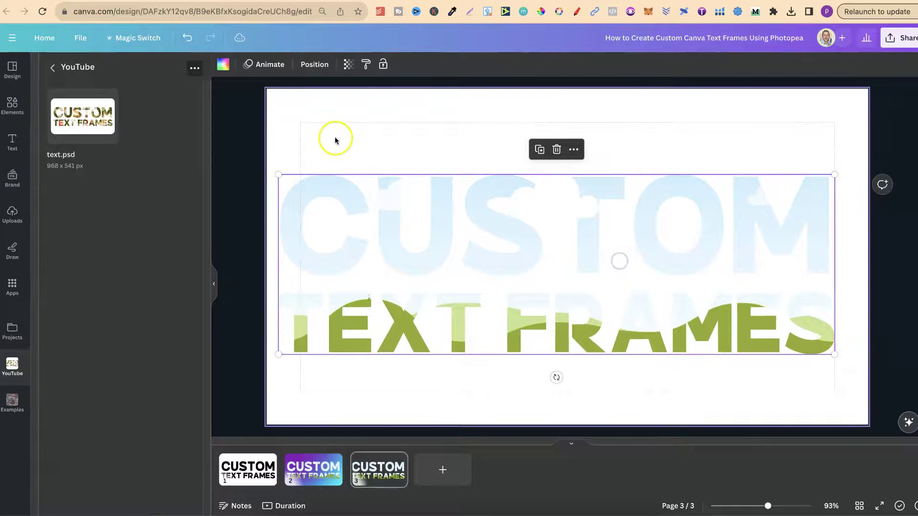
left_click(223, 64)
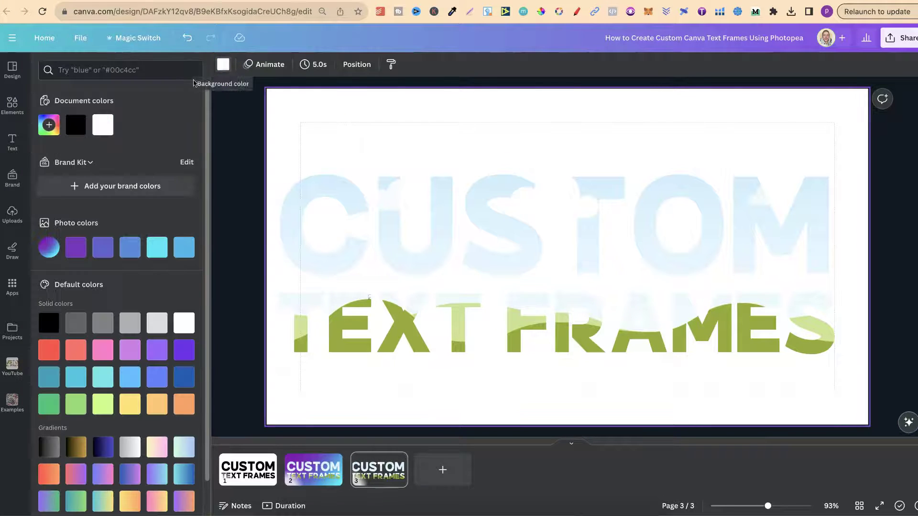
left_click(77, 248)
left_click_drag(536, 242, 554, 234)
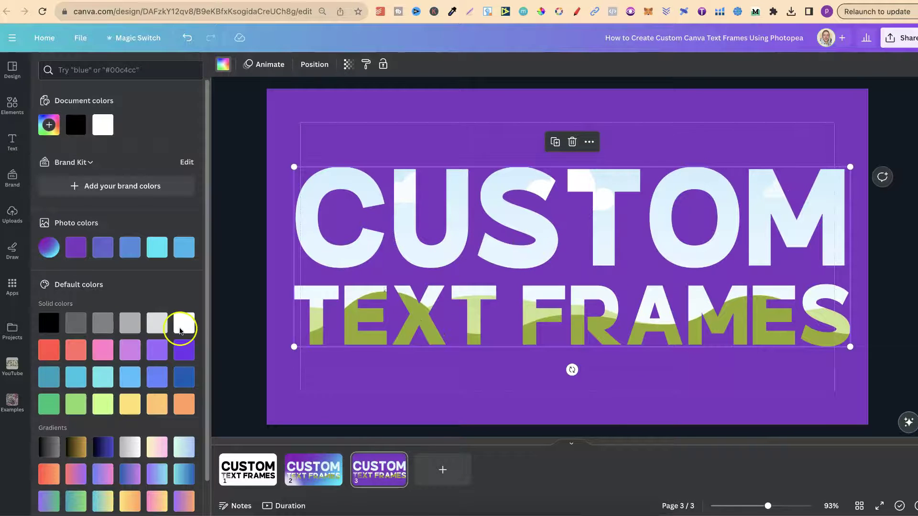
Try the recent snow photo as the frame fill, then undo it and delete the leftover photo.
left_click(13, 105)
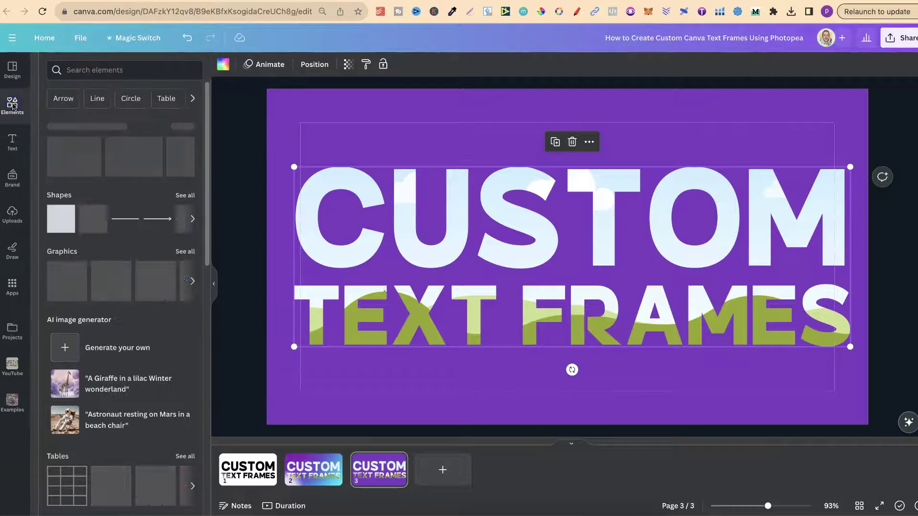
left_click(77, 161)
mouse_move(600, 276)
left_mouse_down()
mouse_move(576, 257)
mouse_move(564, 322)
mouse_move(598, 293)
left_mouse_up()
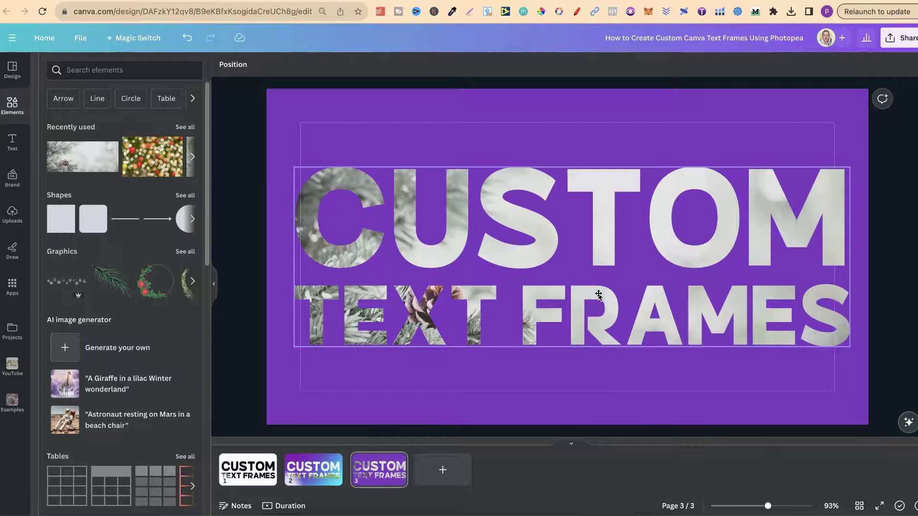
left_click(277, 108)
left_click(187, 38)
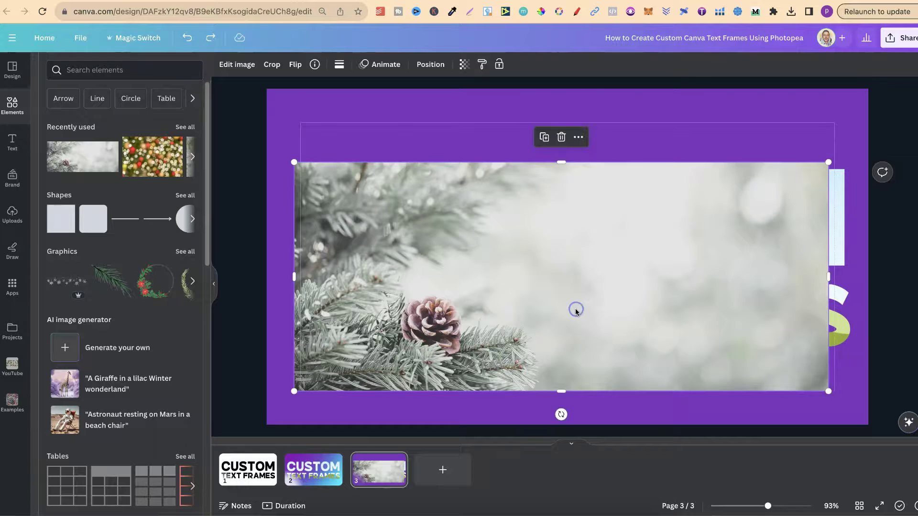
key("Delete")
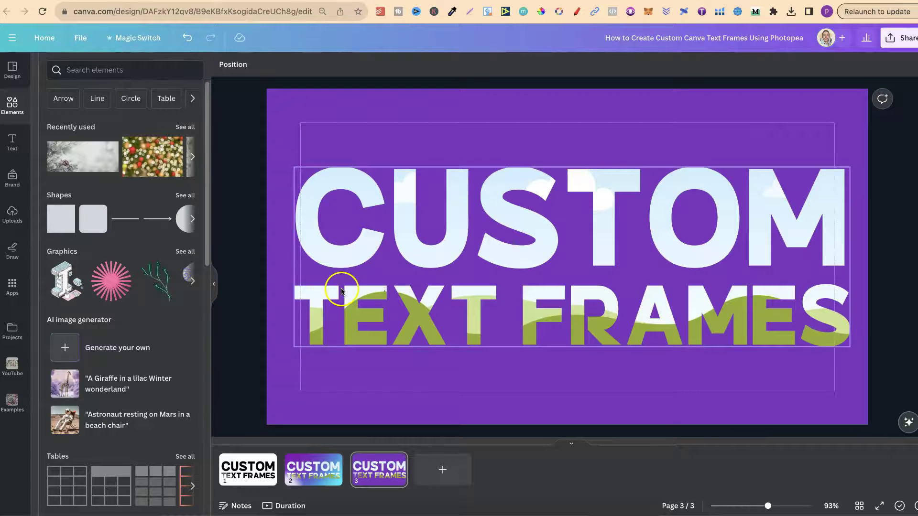
Collapse the Elements side panel to widen the workspace.
left_click(215, 284)
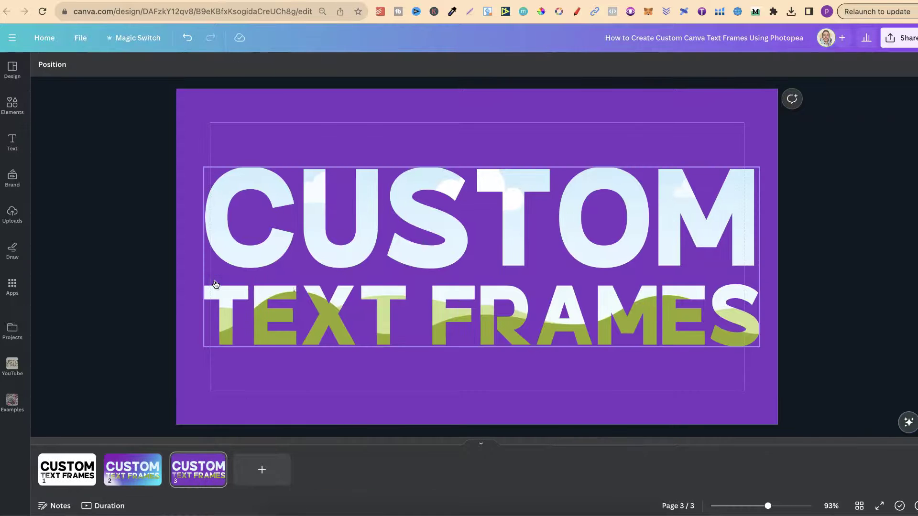